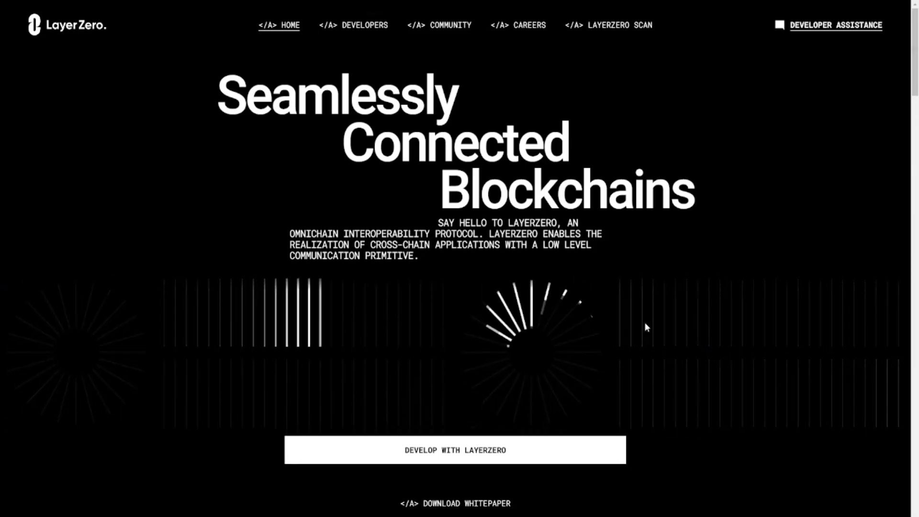
# Examine the LayerZero home page through its Core Concept section.
pyautogui.scroll(-7, 645, 322)
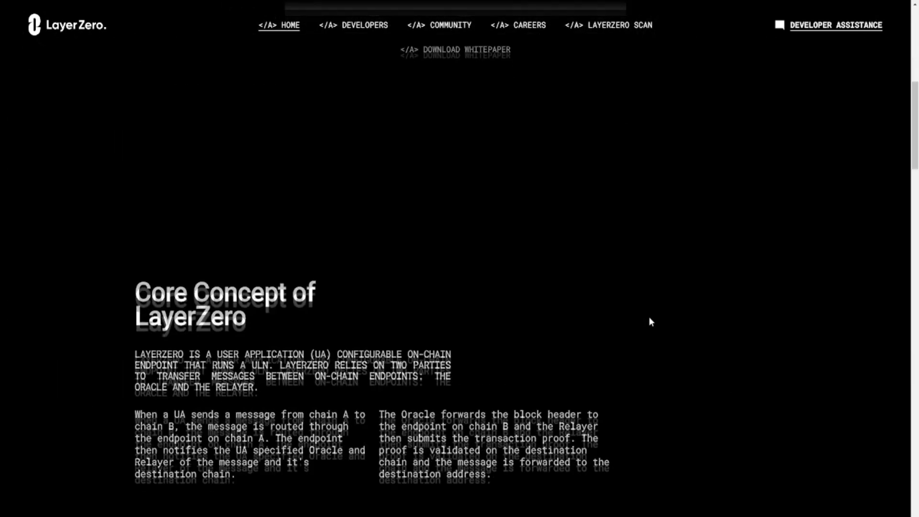
pyautogui.scroll(-12, 650, 319)
pyautogui.scroll(2, 655, 317)
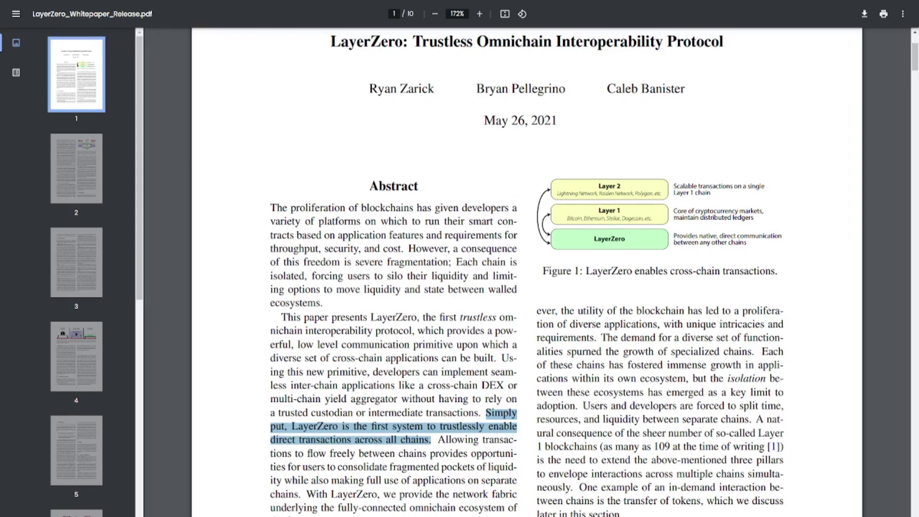
# Examine the LayerZero whitepaper's abstract, introduction and the cross-chain diagrams on its first two pages.
pyautogui.scroll(-8, 65, 208)
pyautogui.scroll(8, 75, 216)
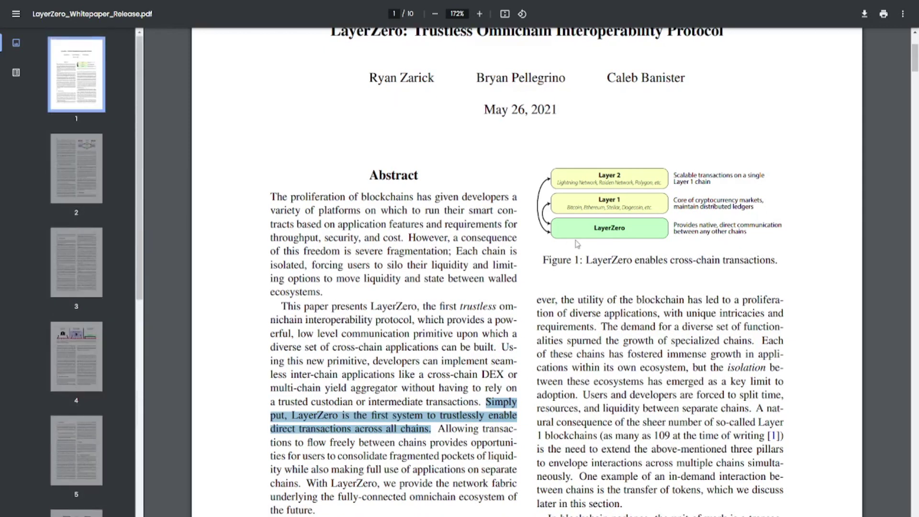
pyautogui.scroll(-8, 584, 246)
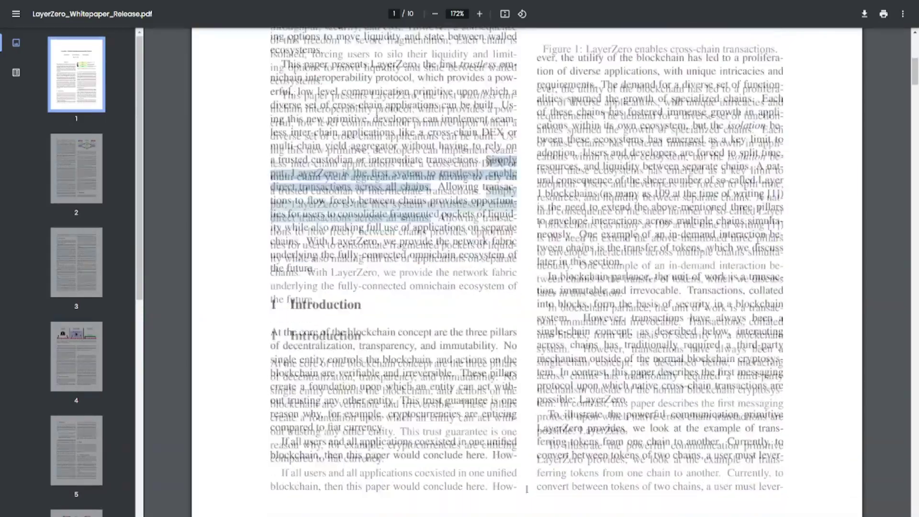
pyautogui.scroll(9, 584, 243)
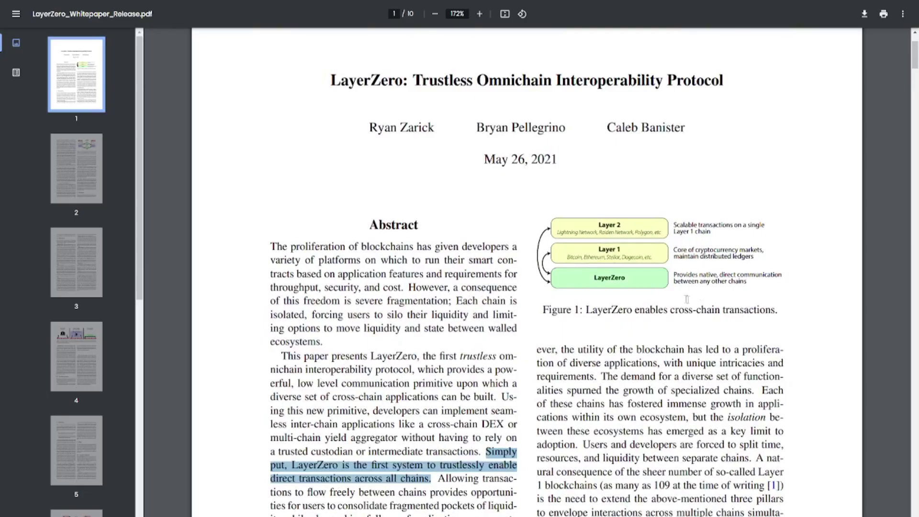
pyautogui.scroll(-4, 586, 243)
pyautogui.scroll(-10, 685, 297)
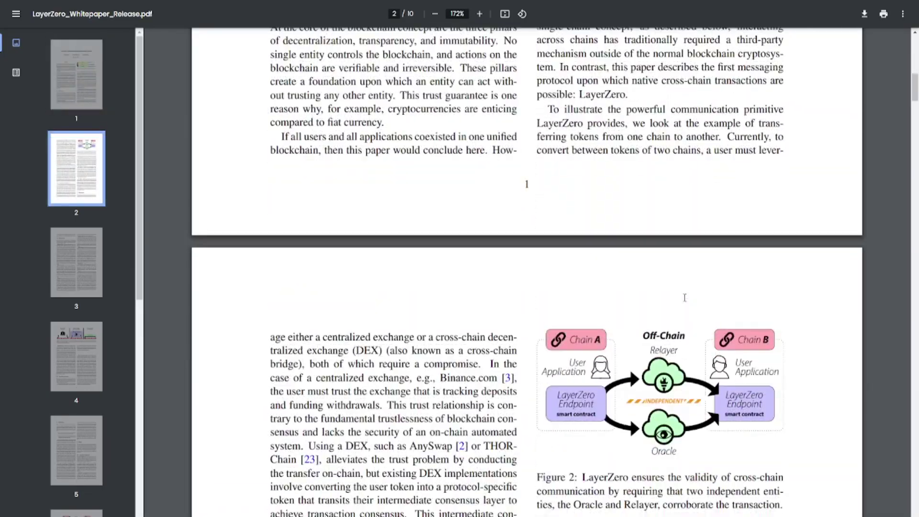
pyautogui.scroll(-4, 685, 297)
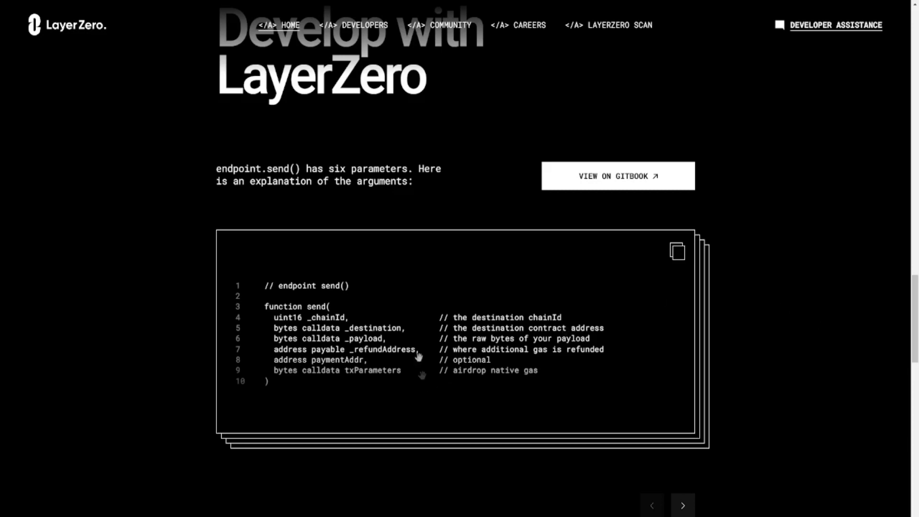
# Open the Aptos bridge from the LayerZero site's Bridges links and bring up its wallet connection options.
pyautogui.scroll(10, 416, 325)
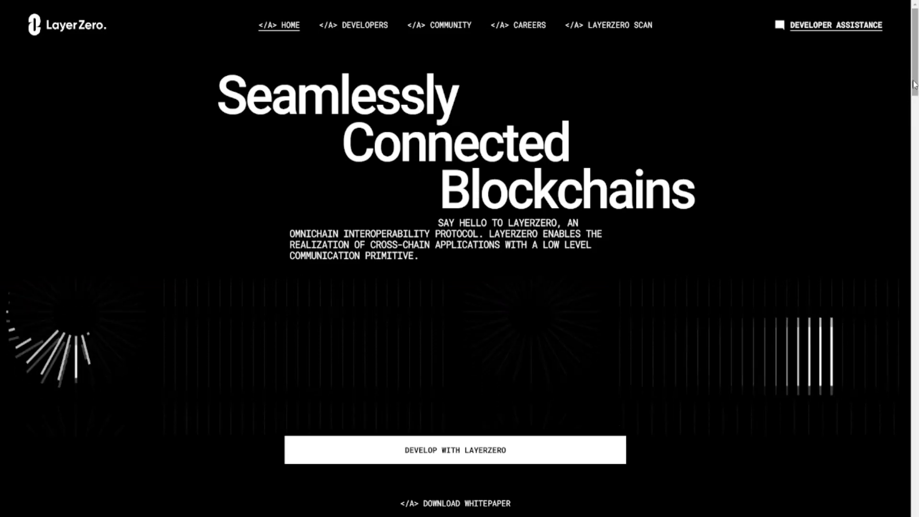
pyautogui.moveTo(914, 80); pyautogui.dragTo(914, 498)
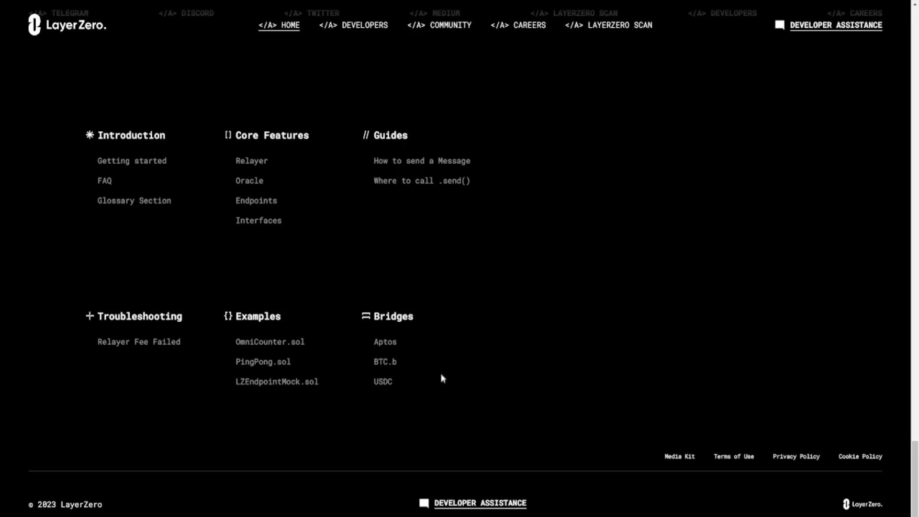
pyautogui.click(384, 345)
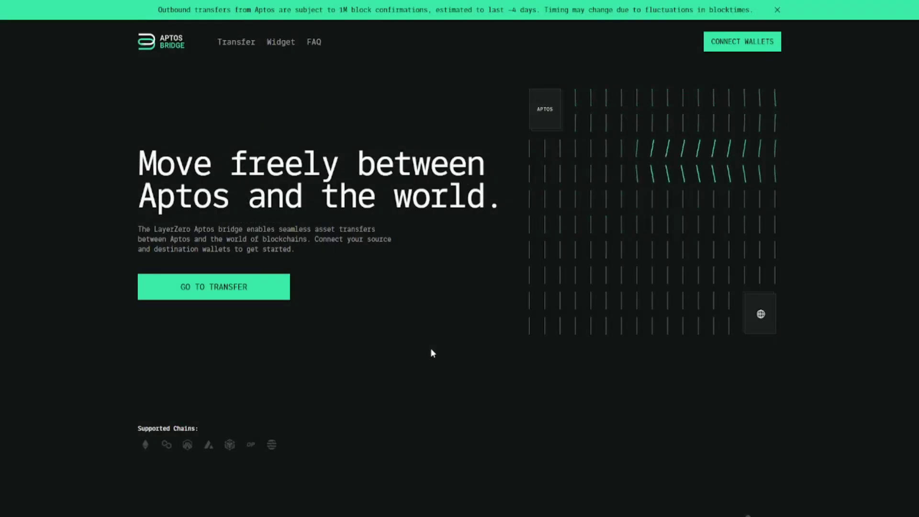
pyautogui.click(747, 46)
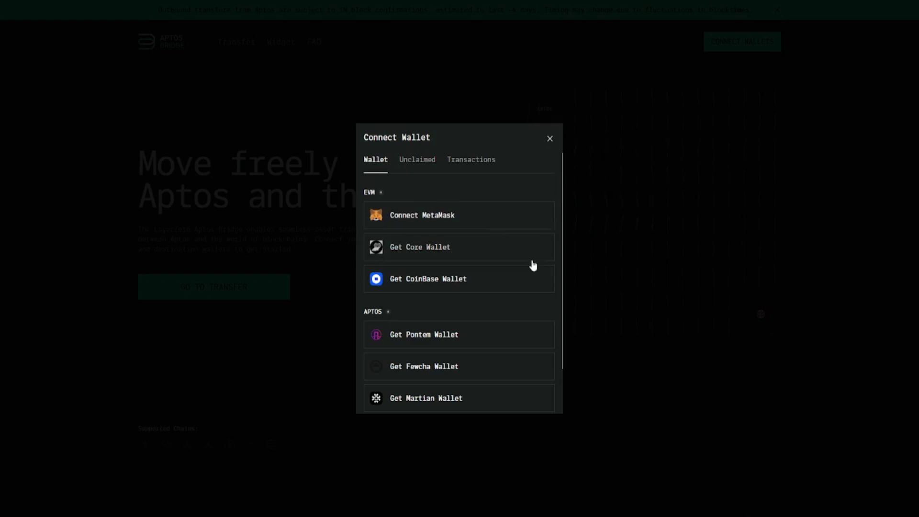
pyautogui.scroll(-2, 533, 263)
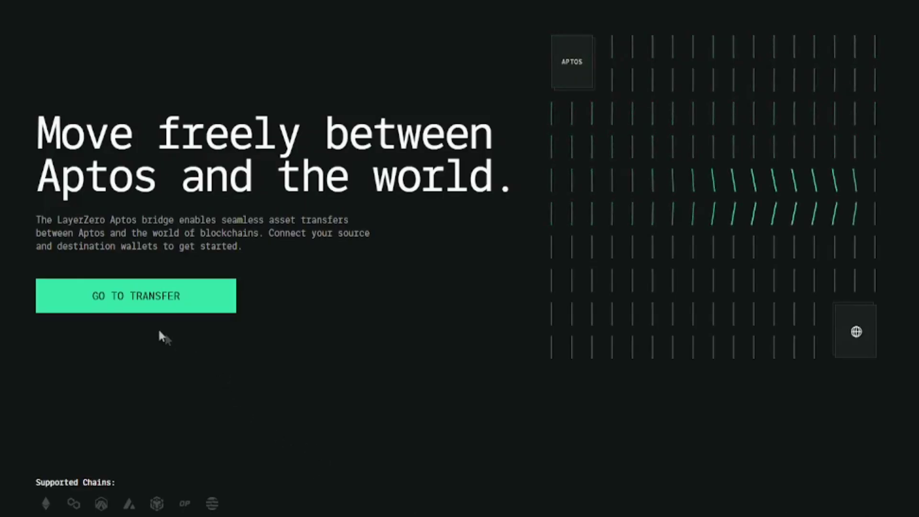
# Open the Aptos bridge's transfer form and enter 5 USDC as the amount to send from Arbitrum.
pyautogui.click(208, 310)
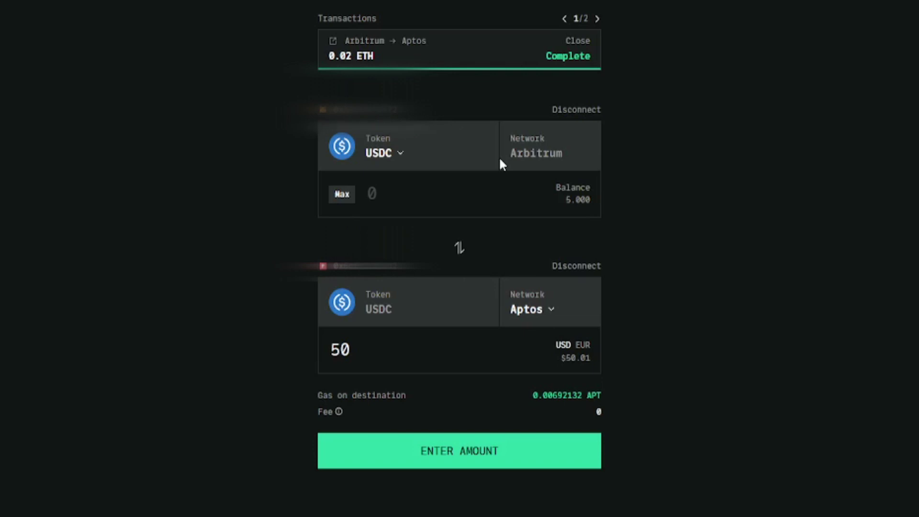
pyautogui.click(396, 200)
pyautogui.write('5')
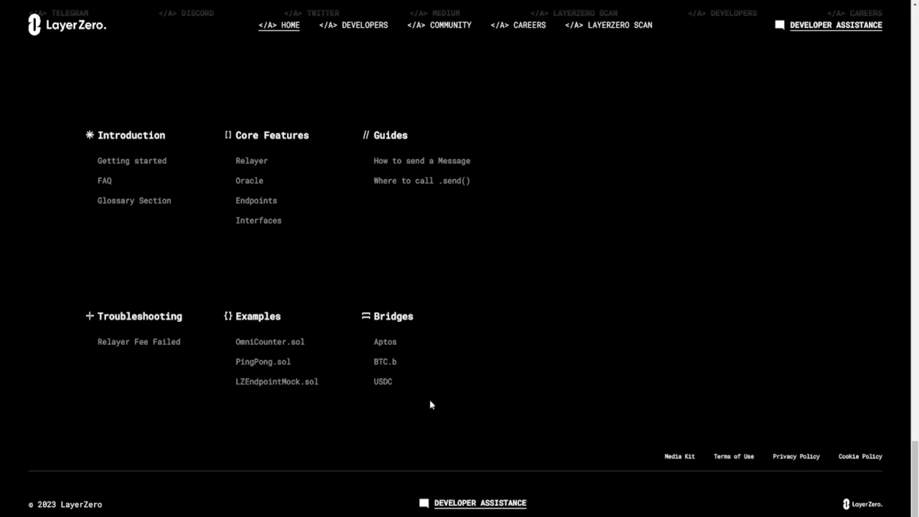
# Open the USDC bridge site from LayerZero's Bridges links and go to its USDC Bridge page.
pyautogui.click(384, 383)
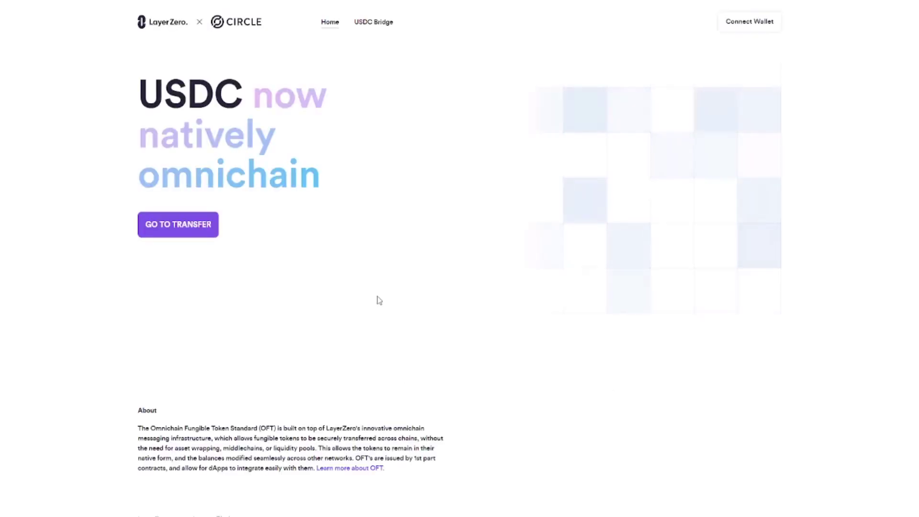
pyautogui.click(367, 24)
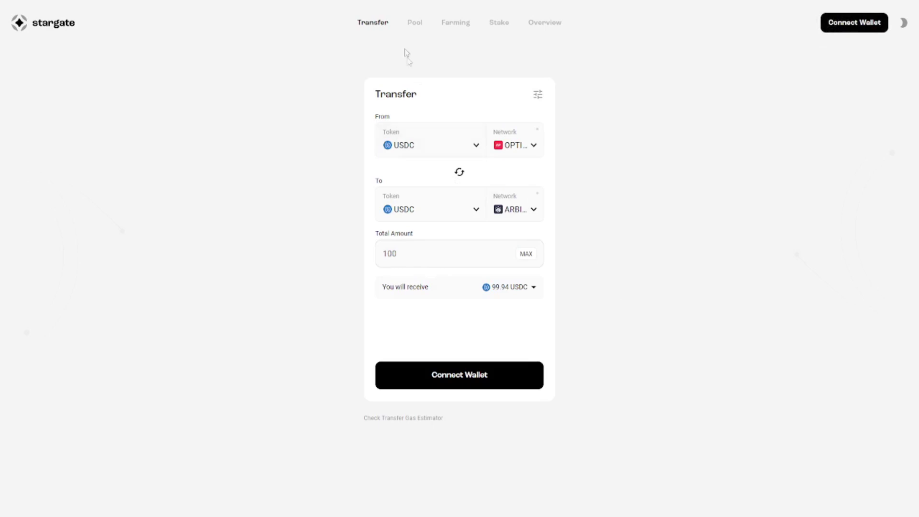
# Open Stargate's Pool page and read the description of adding liquidity for stablecoin rewards.
pyautogui.click(414, 25)
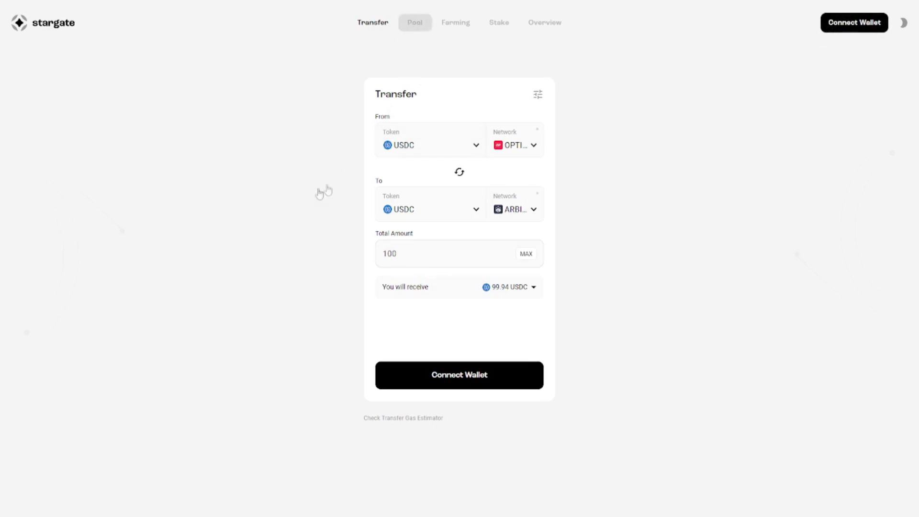
pyautogui.moveTo(193, 117); pyautogui.dragTo(445, 118)
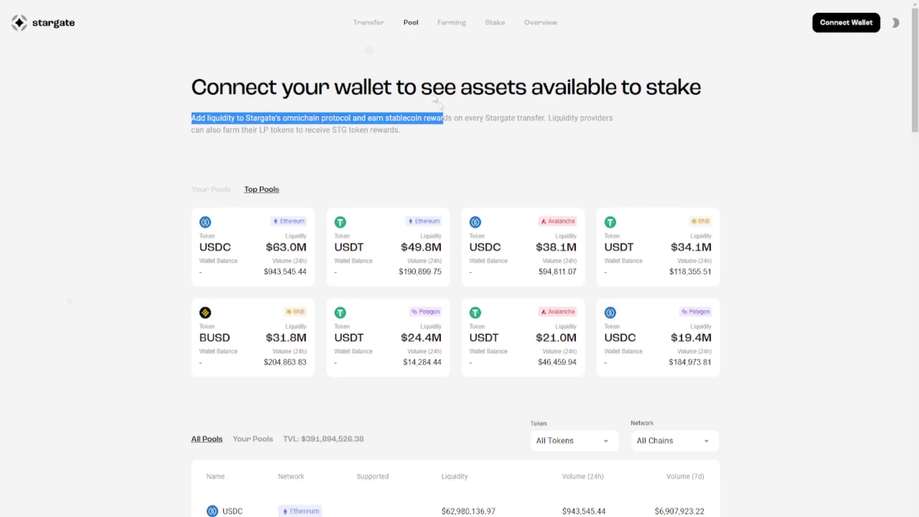
pyautogui.click(440, 138)
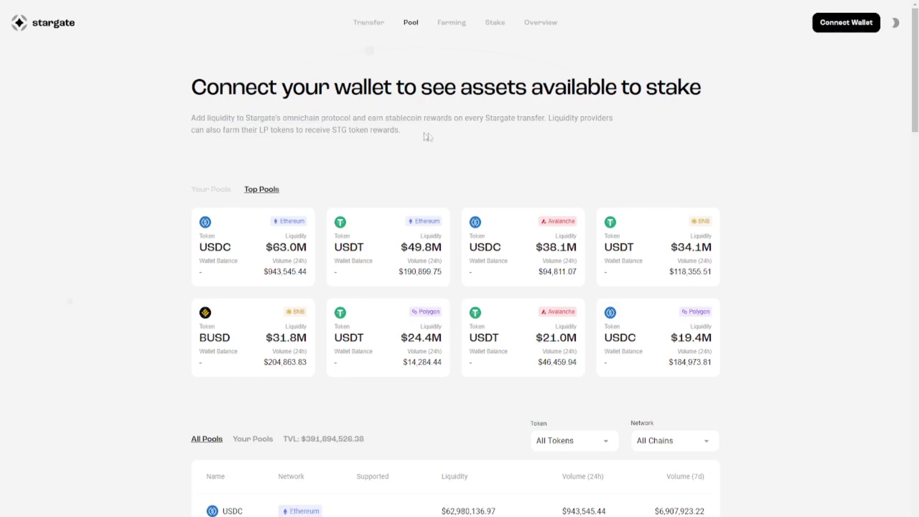
# Examine the farms, liquidity and APYs on Stargate's Farming page and open the Stake page.
pyautogui.click(444, 24)
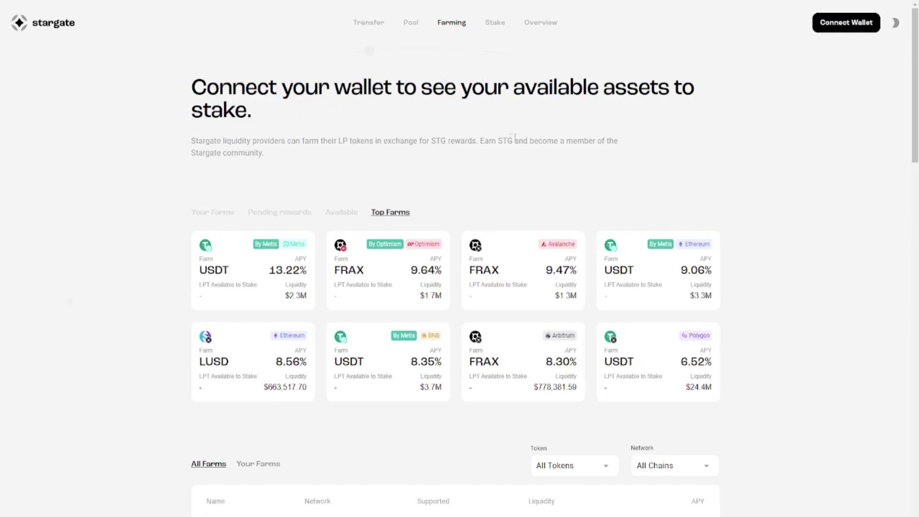
pyautogui.scroll(-1, 530, 142)
pyautogui.scroll(-3, 530, 143)
pyautogui.scroll(-2, 677, 240)
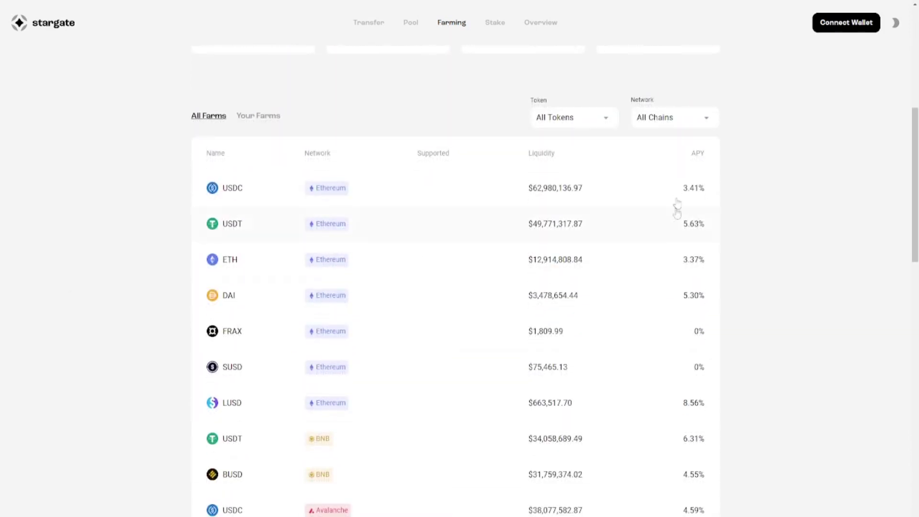
pyautogui.scroll(-3, 678, 231)
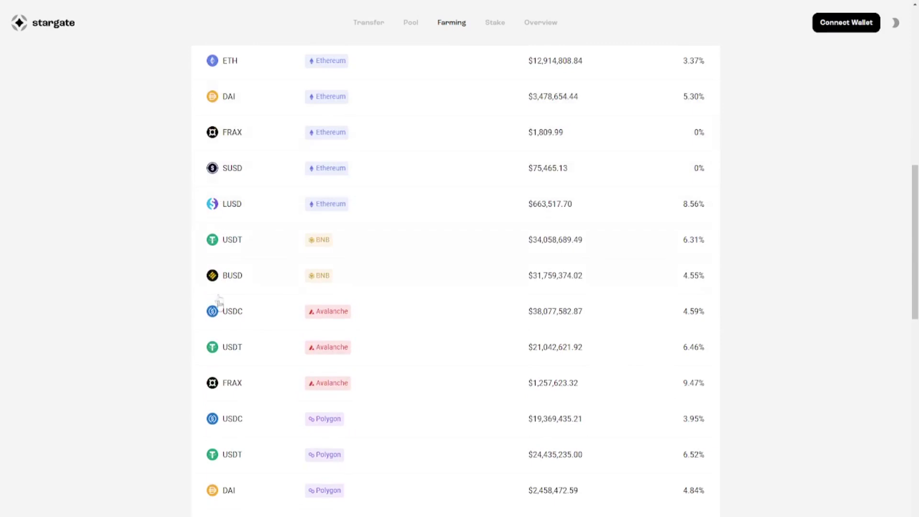
pyautogui.scroll(-2, 218, 318)
pyautogui.scroll(10, 221, 331)
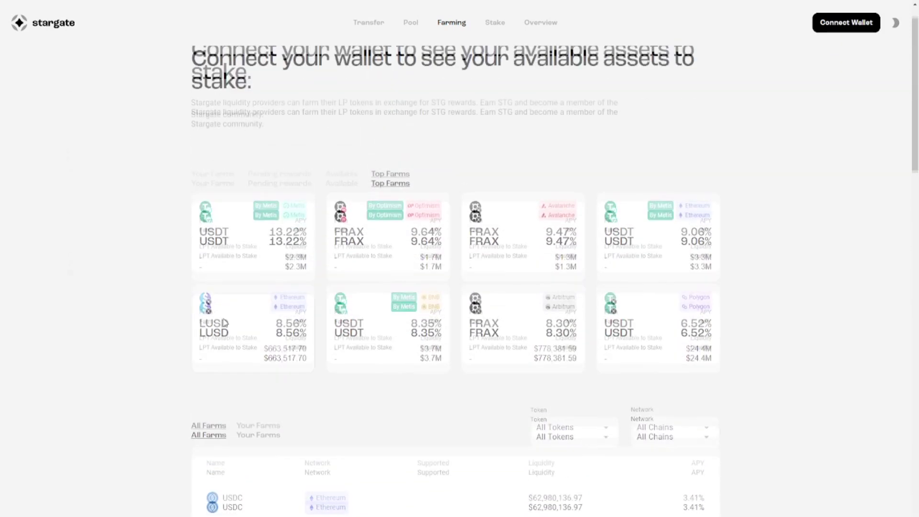
pyautogui.moveTo(432, 140); pyautogui.dragTo(477, 141)
pyautogui.click(467, 122)
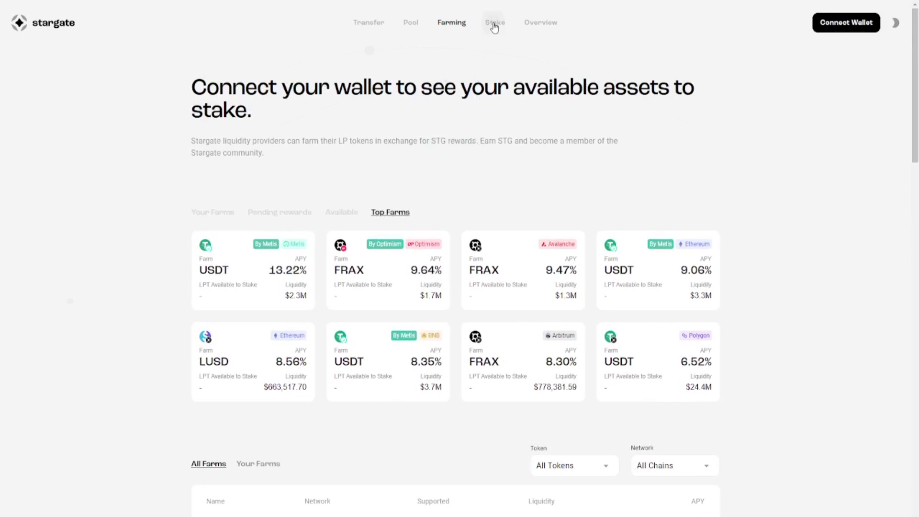
pyautogui.click(495, 26)
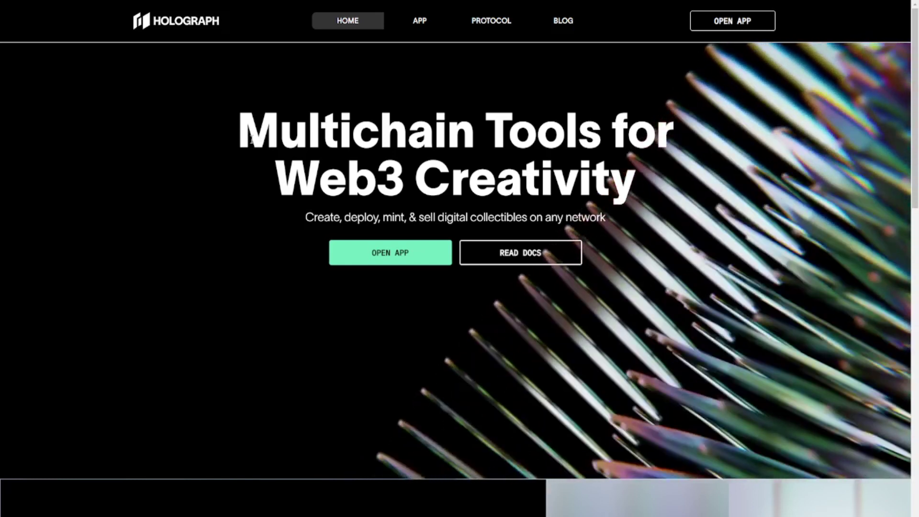
# Open the Holograph app from its home page and save a new ERC-721 collection with the symbol INVB.
pyautogui.moveTo(241, 133); pyautogui.dragTo(637, 196)
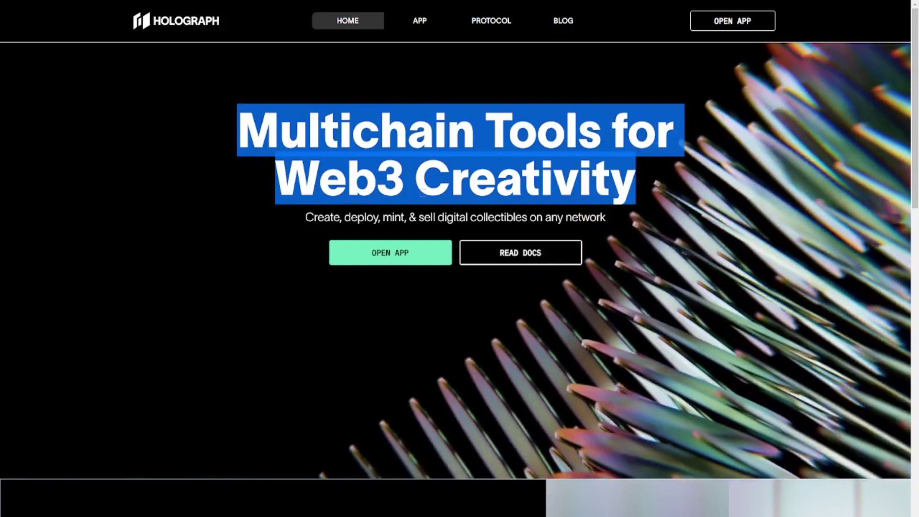
pyautogui.click(320, 213)
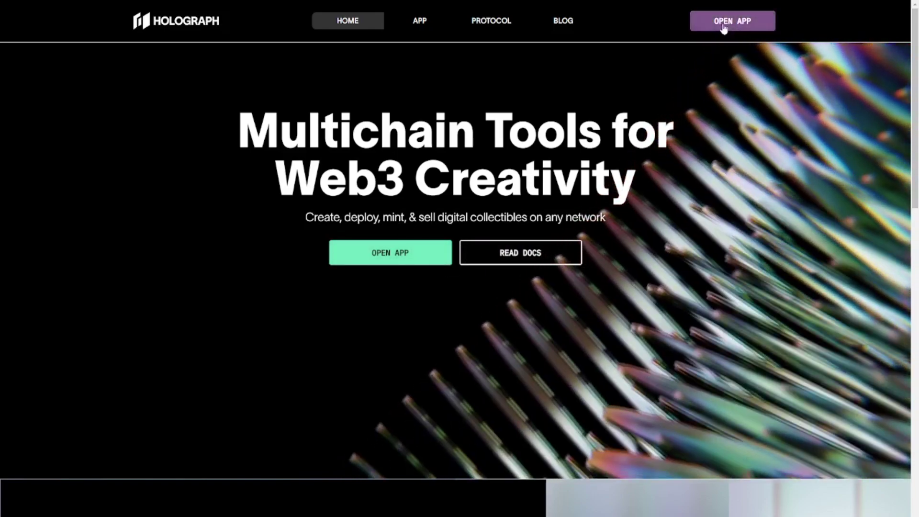
pyautogui.click(724, 29)
pyautogui.click(484, 368)
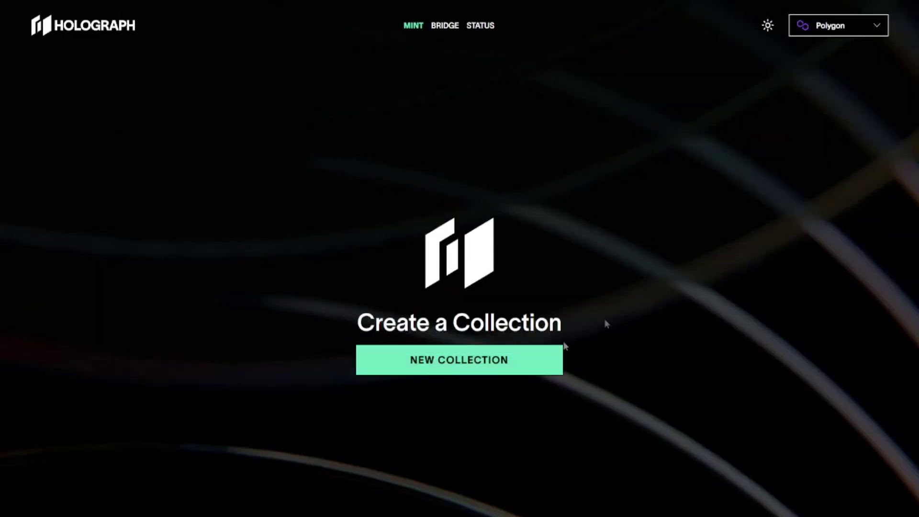
pyautogui.click(523, 378)
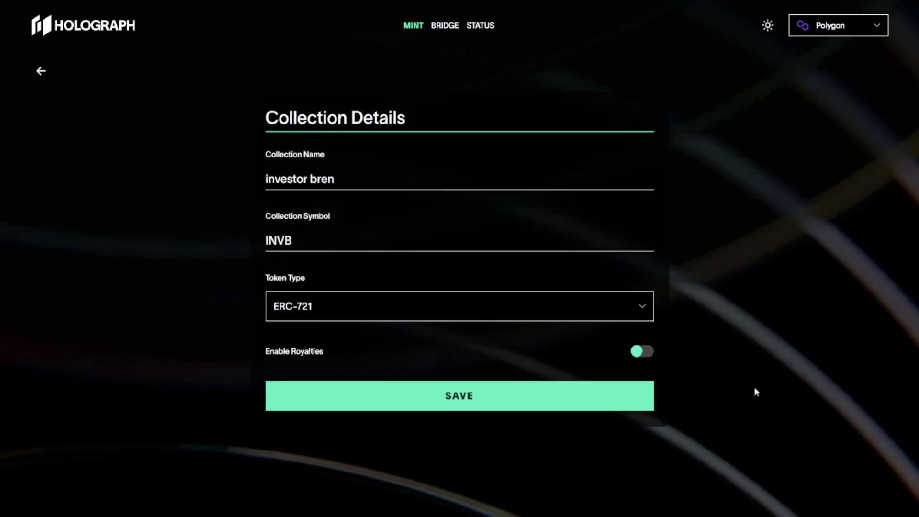
pyautogui.click(471, 407)
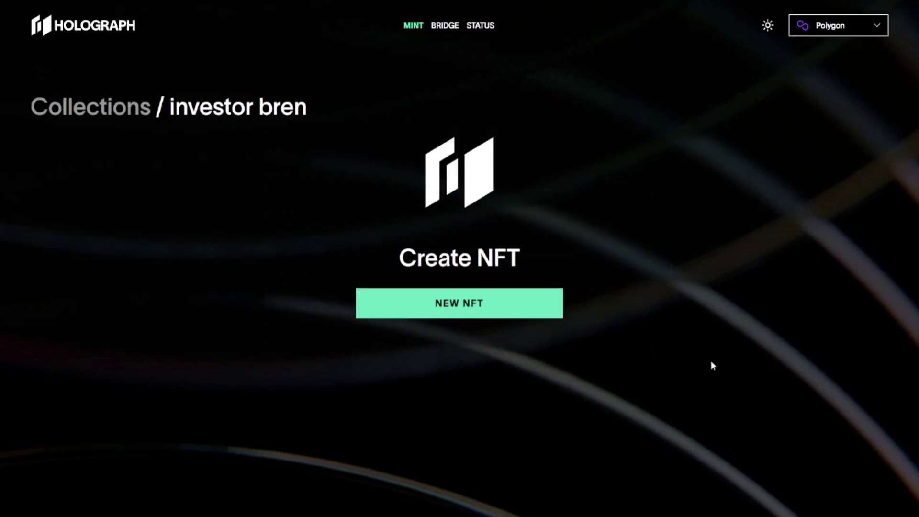
# Add an NFT named LayerZero Drop with the description "probably nothing", confirm the legal minting rights and save it.
pyautogui.click(441, 318)
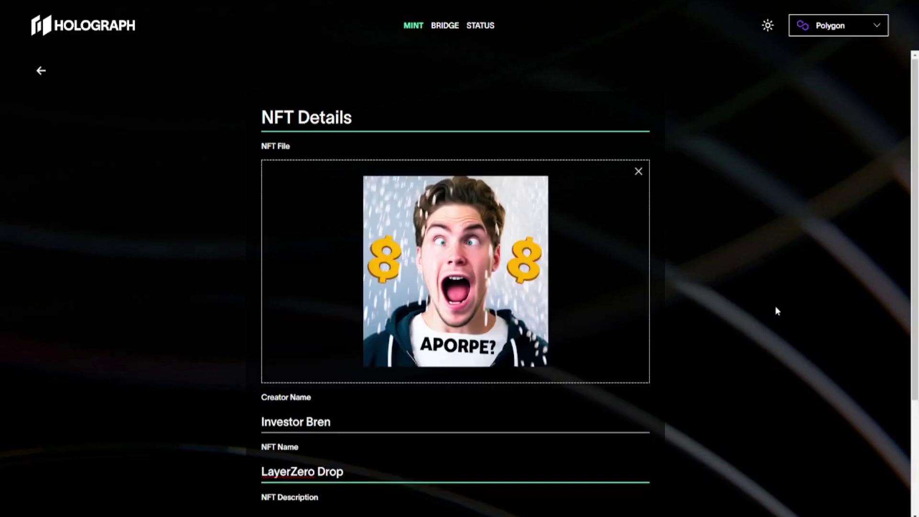
pyautogui.scroll(-1, 775, 306)
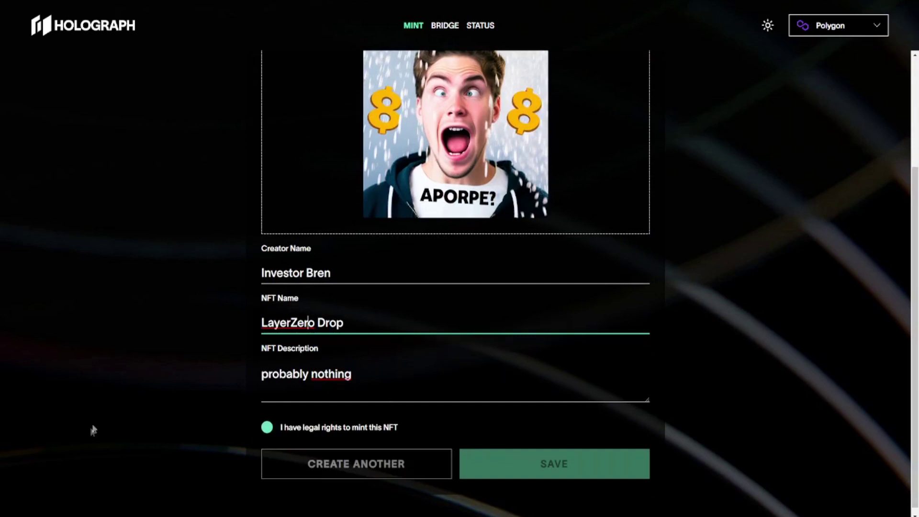
pyautogui.click(267, 428)
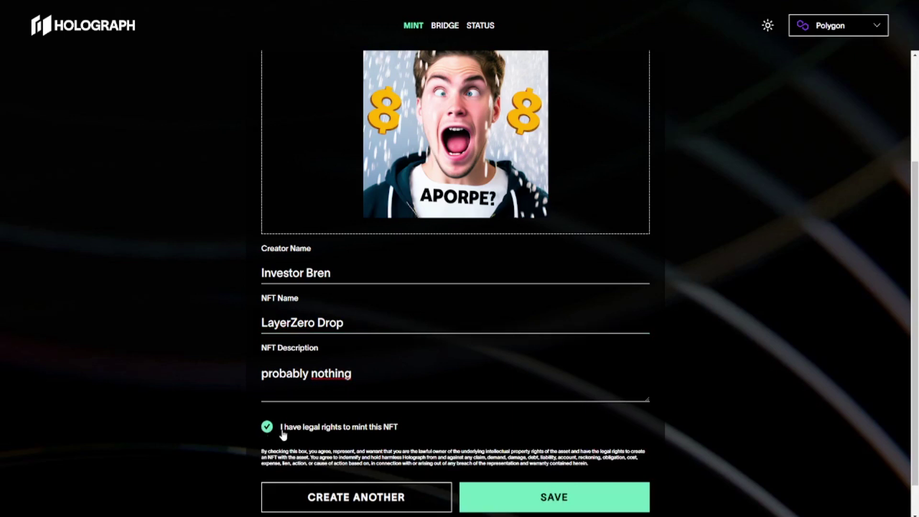
pyautogui.click(568, 505)
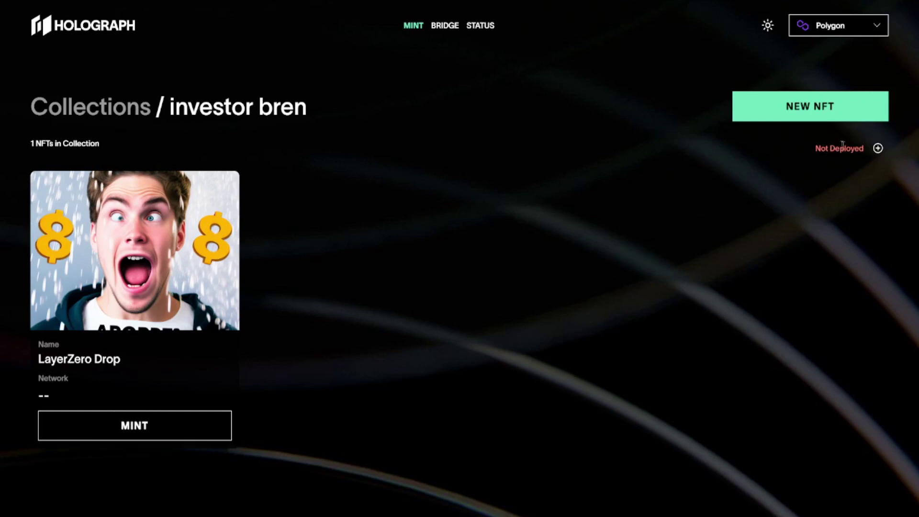
# Check the collection's deployment option, try to mint its NFT on Polygon and dismiss the request to deploy the collection.
pyautogui.moveTo(809, 148); pyautogui.dragTo(866, 149)
pyautogui.click(860, 165)
pyautogui.click(878, 149)
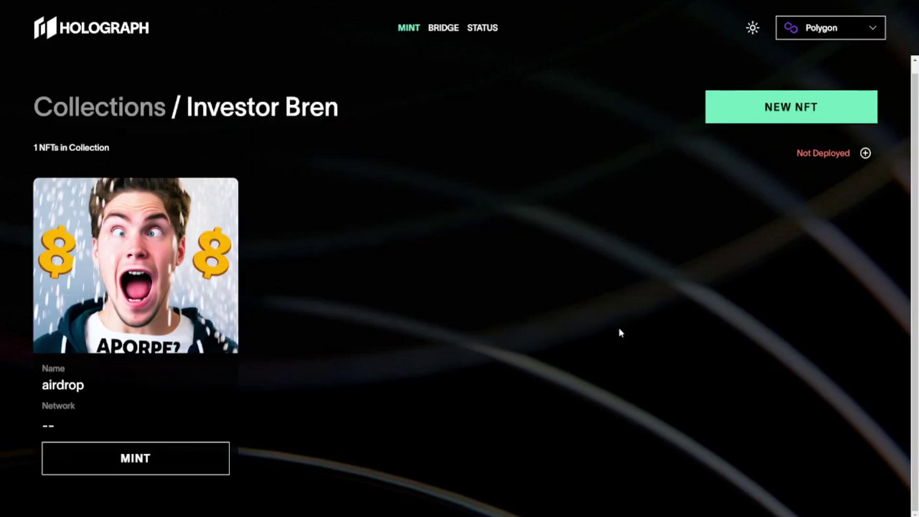
pyautogui.click(159, 463)
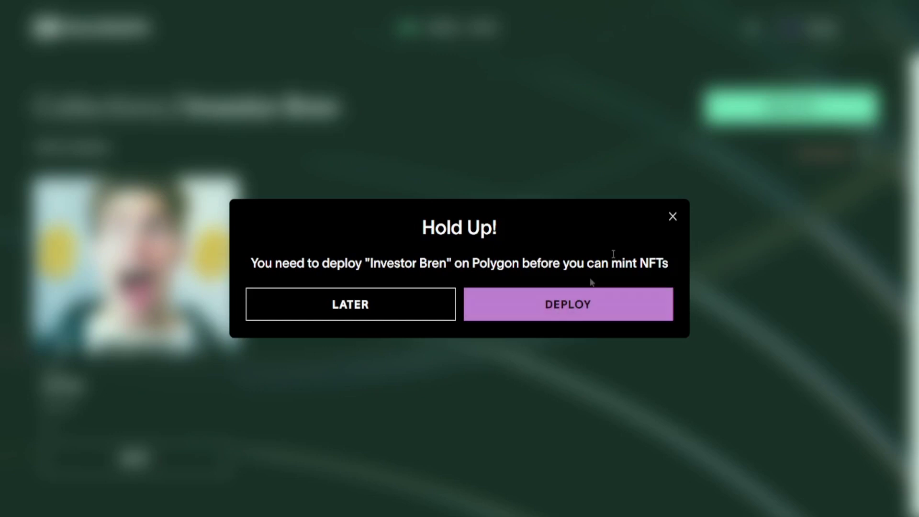
pyautogui.click(672, 217)
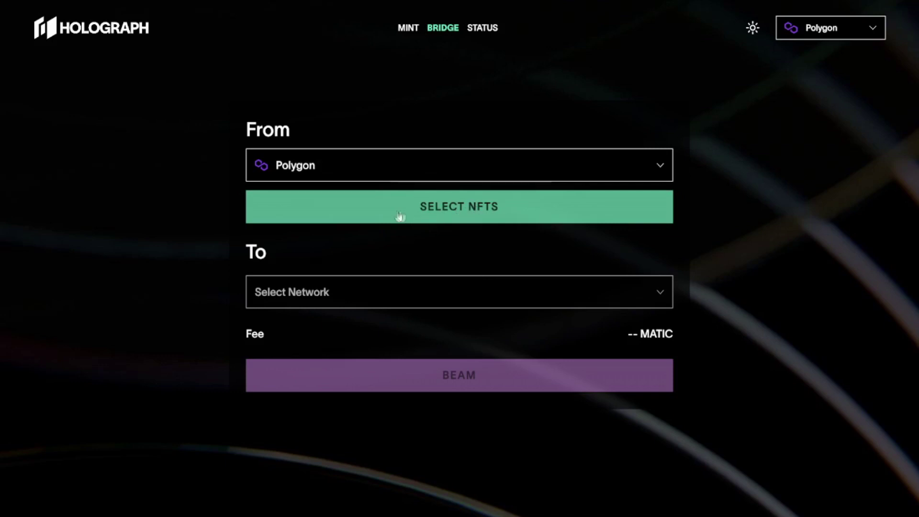
# Select the stick-figure NFT on Polygon for bridging and start beaming it to Avalanche.
pyautogui.click(450, 213)
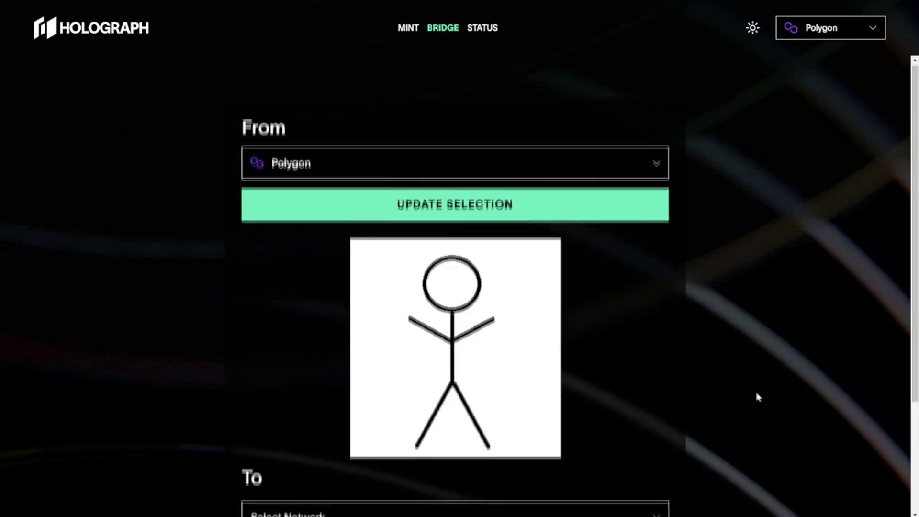
pyautogui.scroll(-2, 747, 386)
pyautogui.scroll(-1, 740, 357)
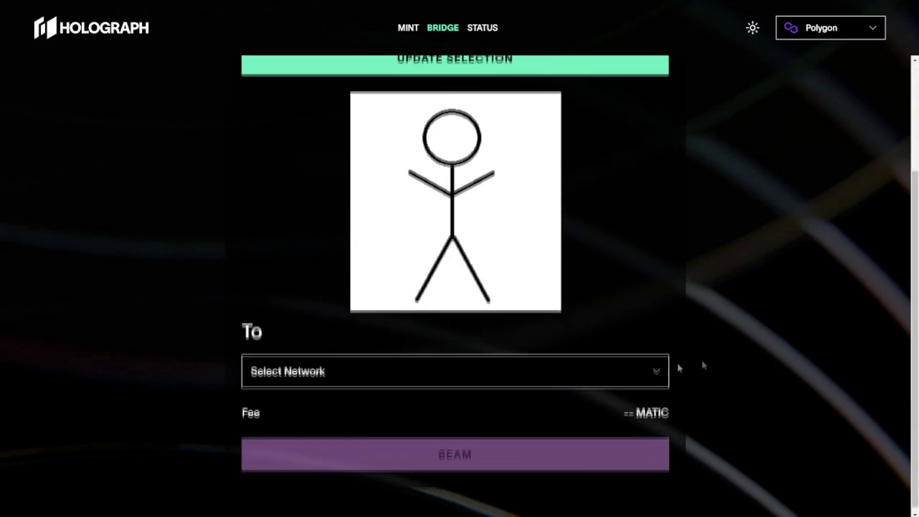
pyautogui.click(609, 375)
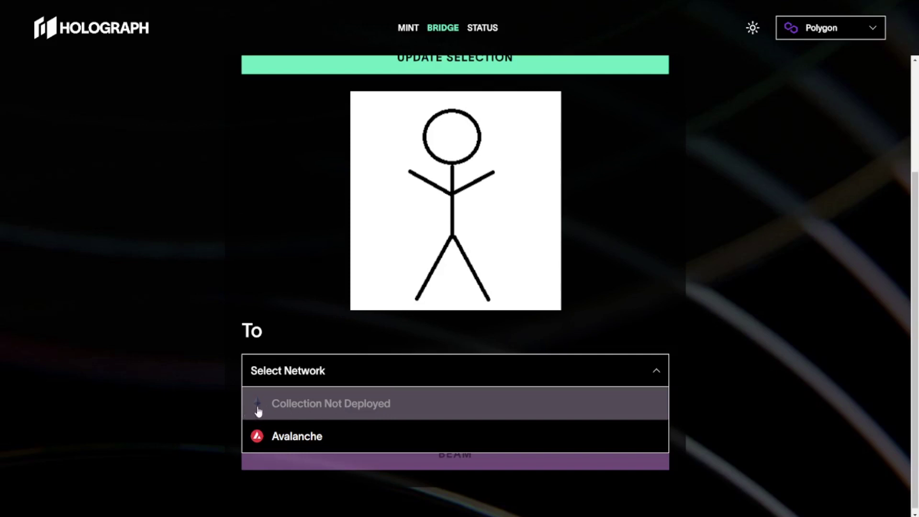
pyautogui.click(286, 442)
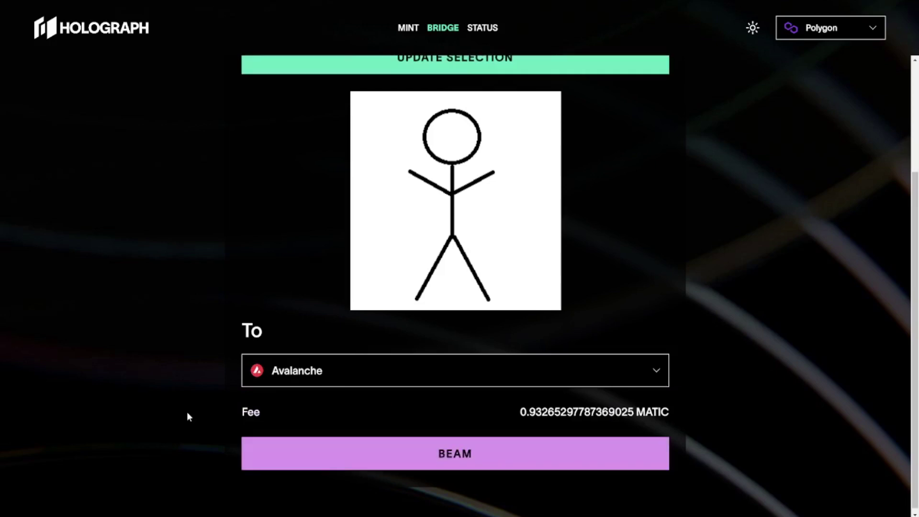
pyautogui.click(460, 457)
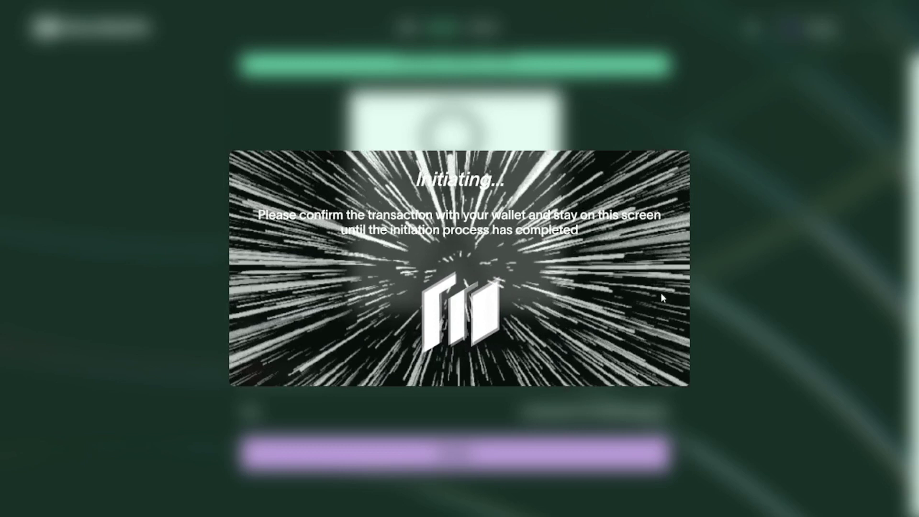